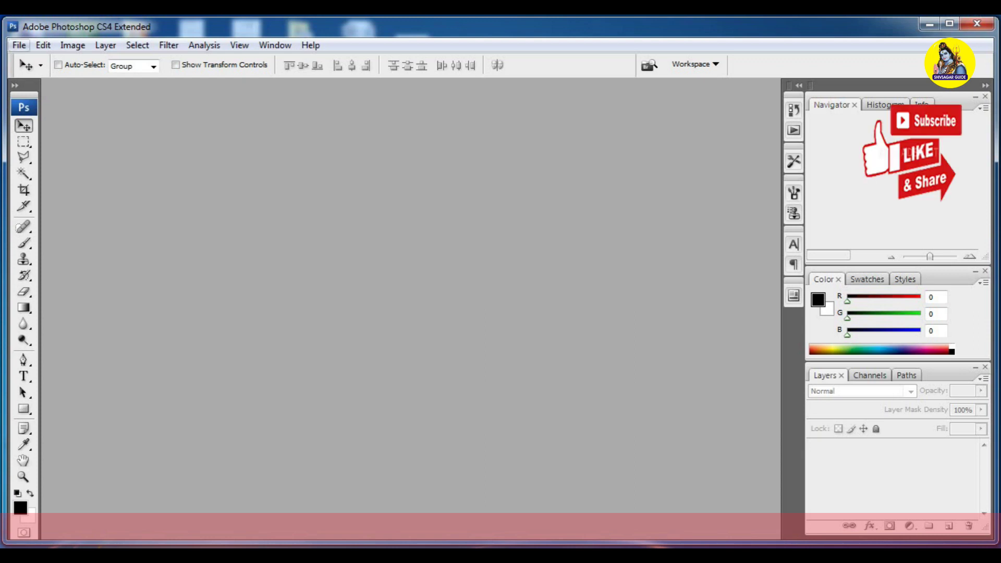
# Create a new white 6 × 4 inch, 72 ppi document named Untitled-1.
pyautogui.click(19, 45)
pyautogui.click(34, 61)
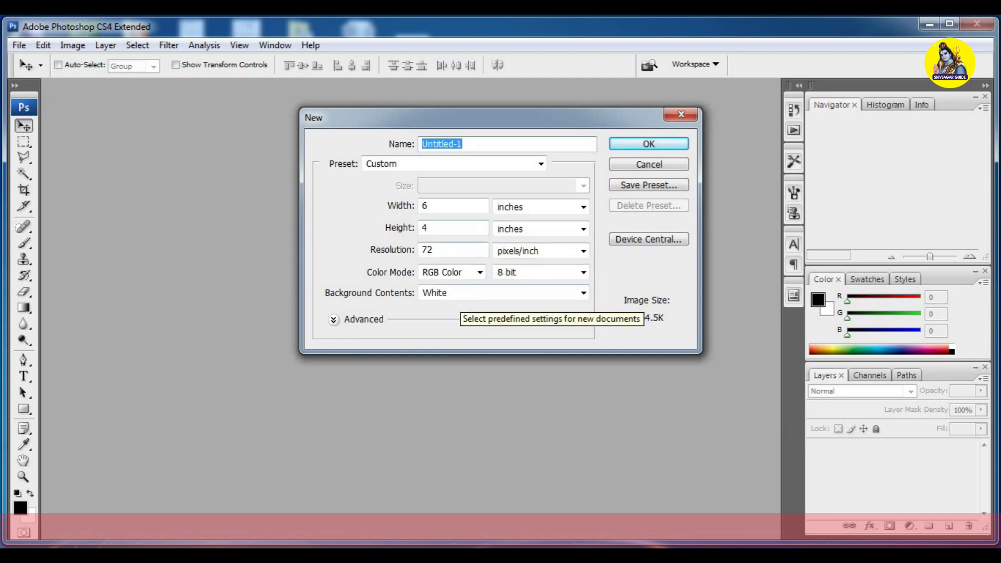
pyautogui.click(648, 146)
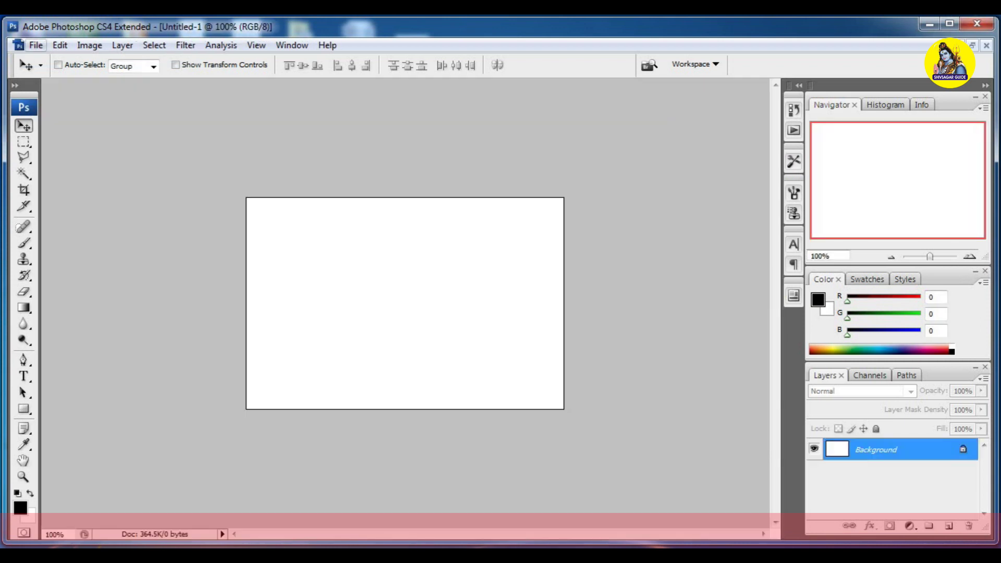
pyautogui.click(36, 45)
pyautogui.click(52, 75)
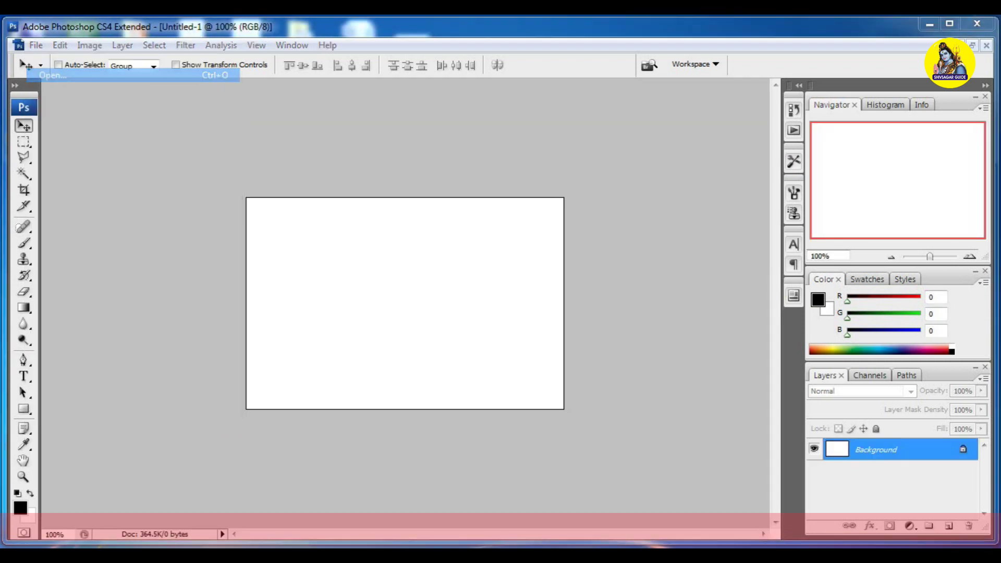
# Open the landscape photo 003 from Pictures > Office Background > NATURAL.
pyautogui.click(329, 203)
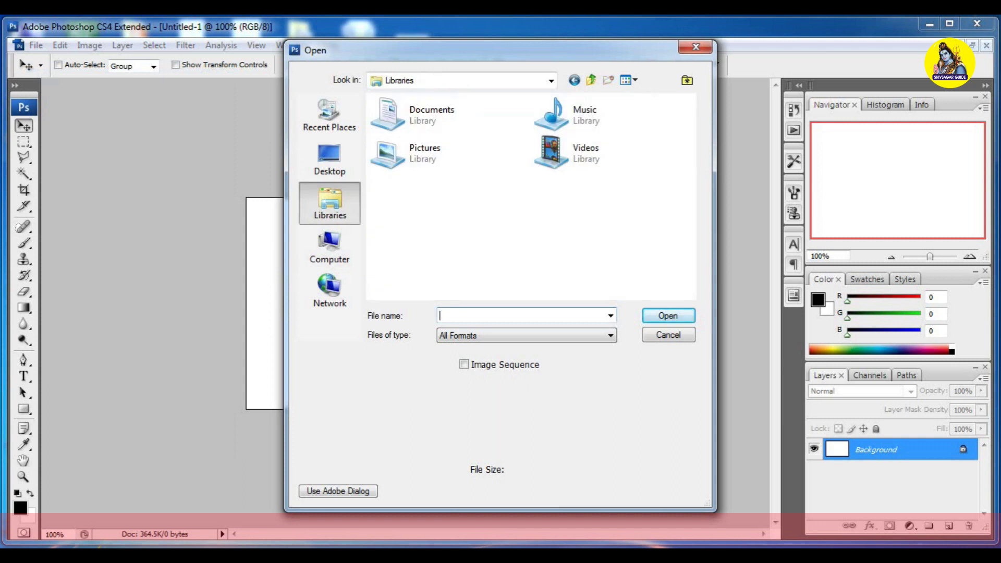
pyautogui.doubleClick(404, 153)
pyautogui.doubleClick(634, 156)
pyautogui.doubleClick(561, 136)
pyautogui.click(484, 249)
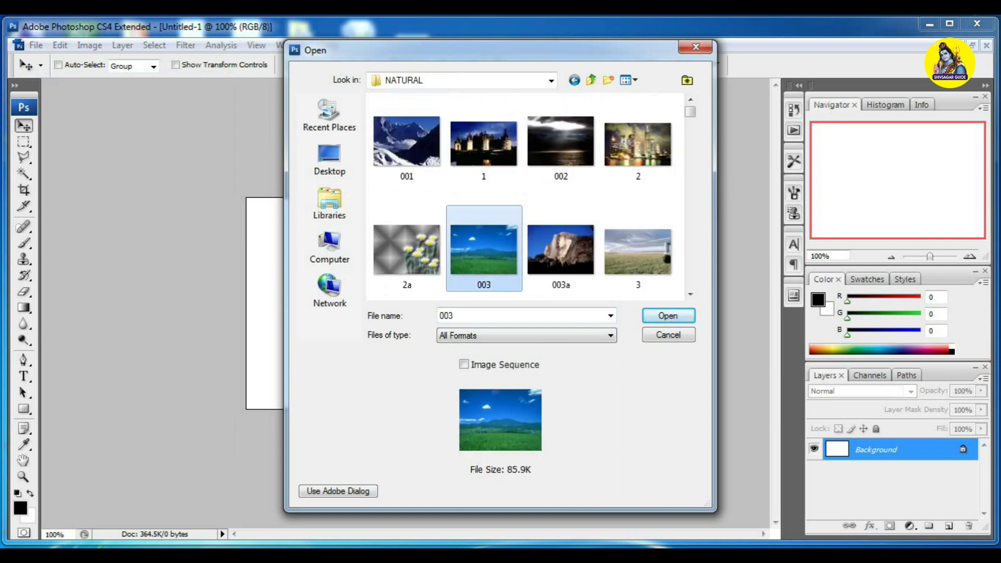
pyautogui.press('Return')
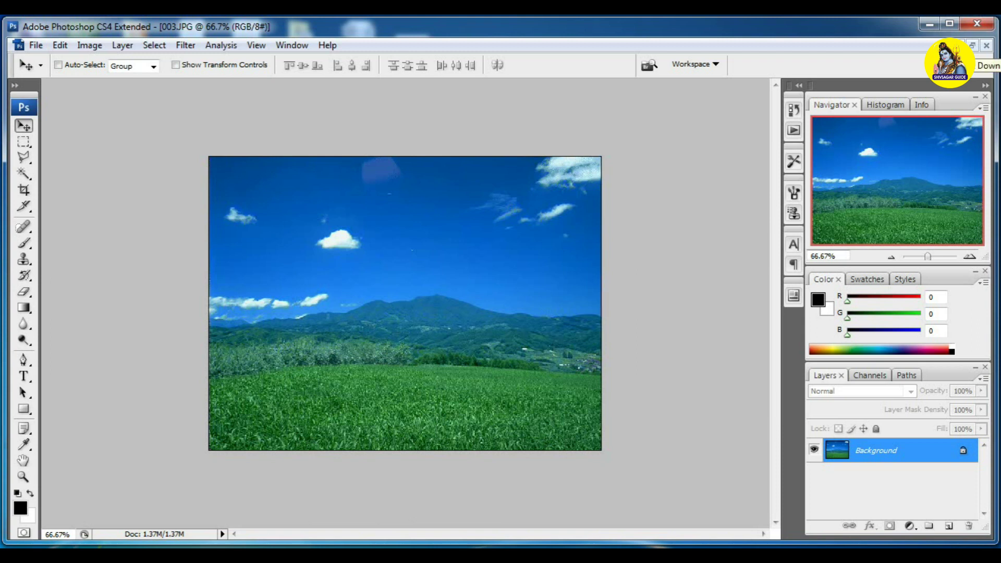
pyautogui.click(972, 45)
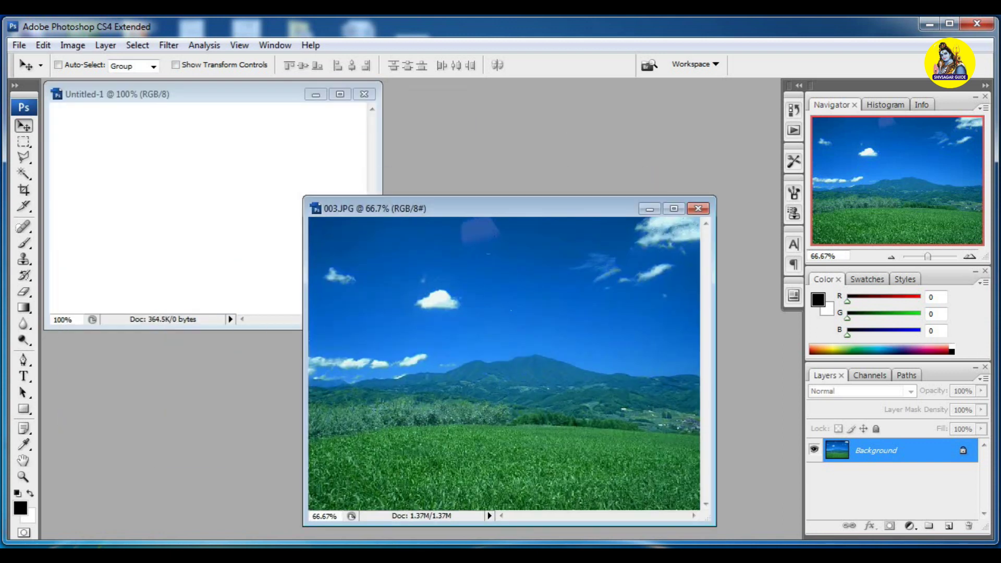
# Drag the 003 landscape into Untitled-1, close 003.JPG and maximize Untitled-1.
pyautogui.moveTo(209, 209); pyautogui.dragTo(209, 208)
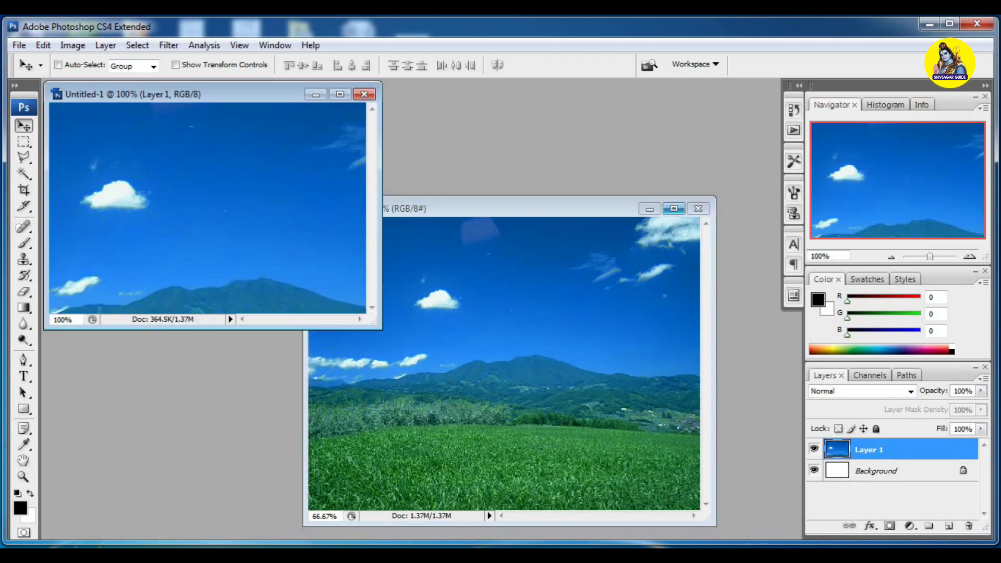
pyautogui.click(697, 209)
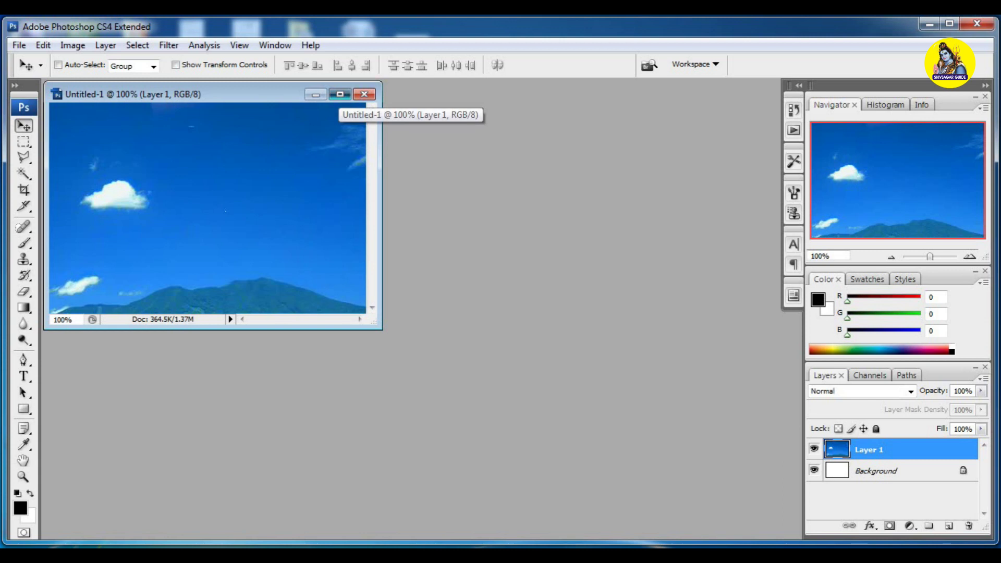
pyautogui.click(339, 95)
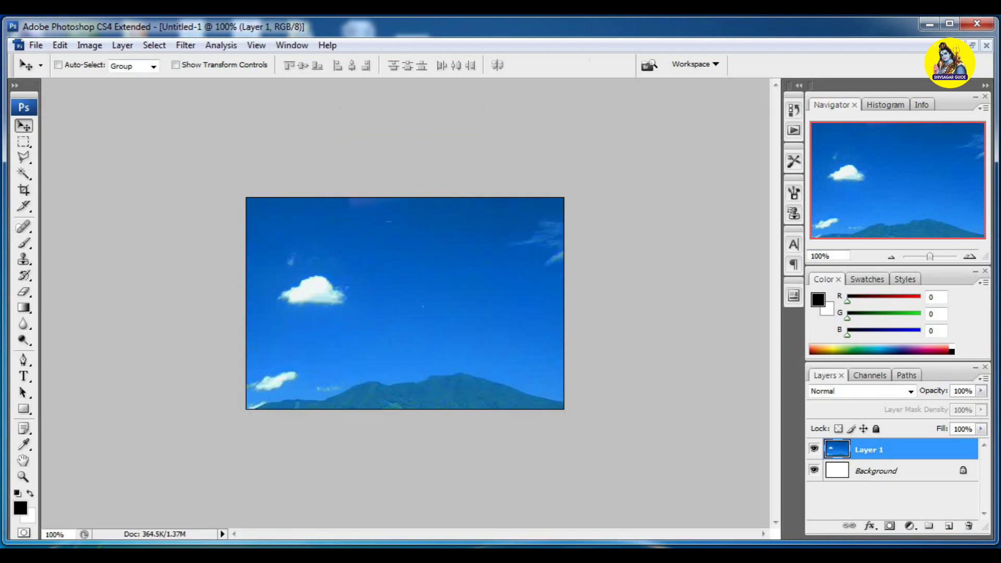
# Free-transform the landscape Layer 1 so its edges match the canvas edges exactly.
pyautogui.hotkey('ctrl', 't')
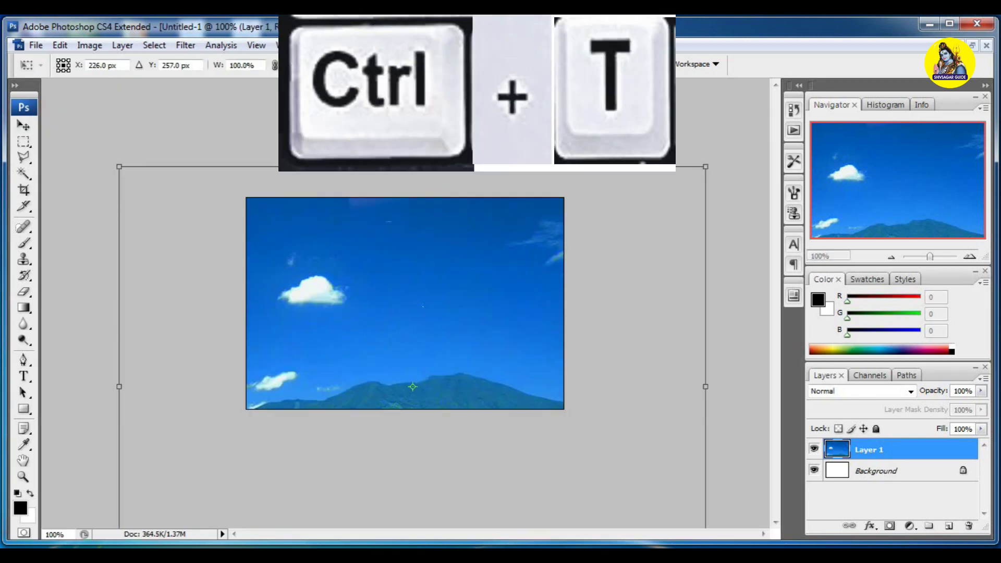
pyautogui.moveTo(119, 167); pyautogui.dragTo(407, 319)
pyautogui.moveTo(521, 365)
pyautogui.mouseDown()
pyautogui.moveTo(421, 230)
pyautogui.moveTo(356, 248)
pyautogui.mouseUp()
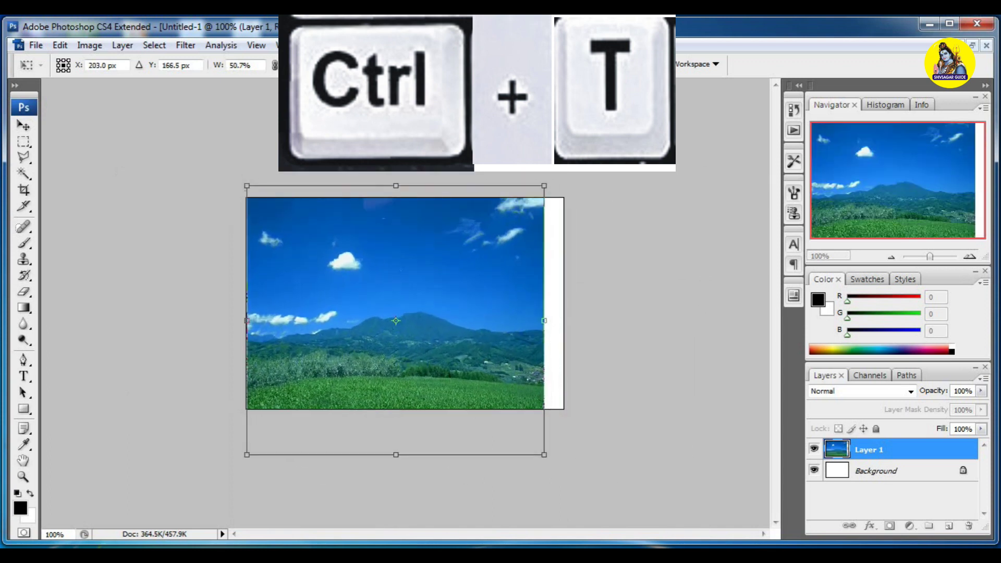
pyautogui.moveTo(396, 173); pyautogui.dragTo(396, 198)
pyautogui.moveTo(395, 454); pyautogui.dragTo(395, 409)
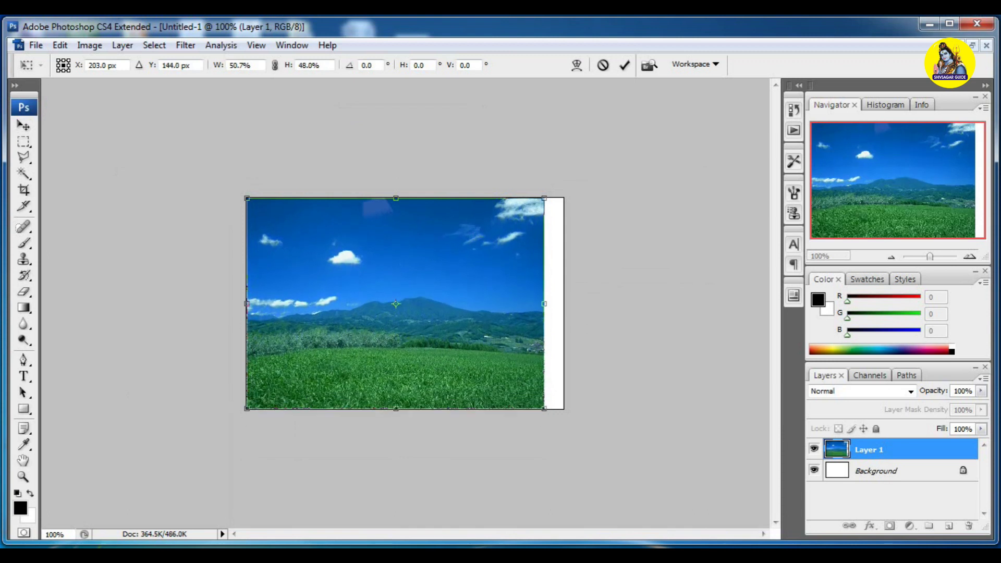
pyautogui.moveTo(544, 303); pyautogui.dragTo(563, 303)
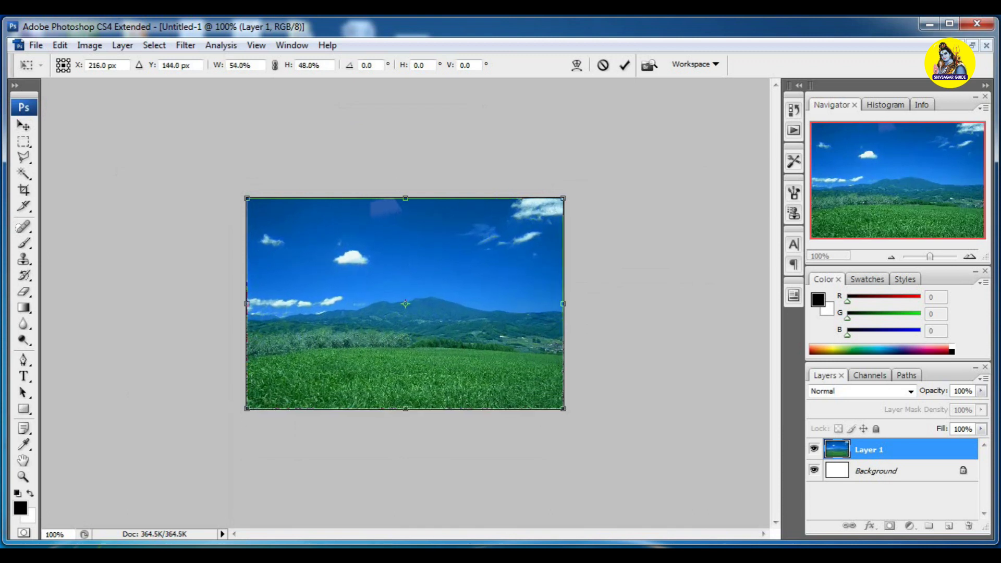
pyautogui.press('Return')
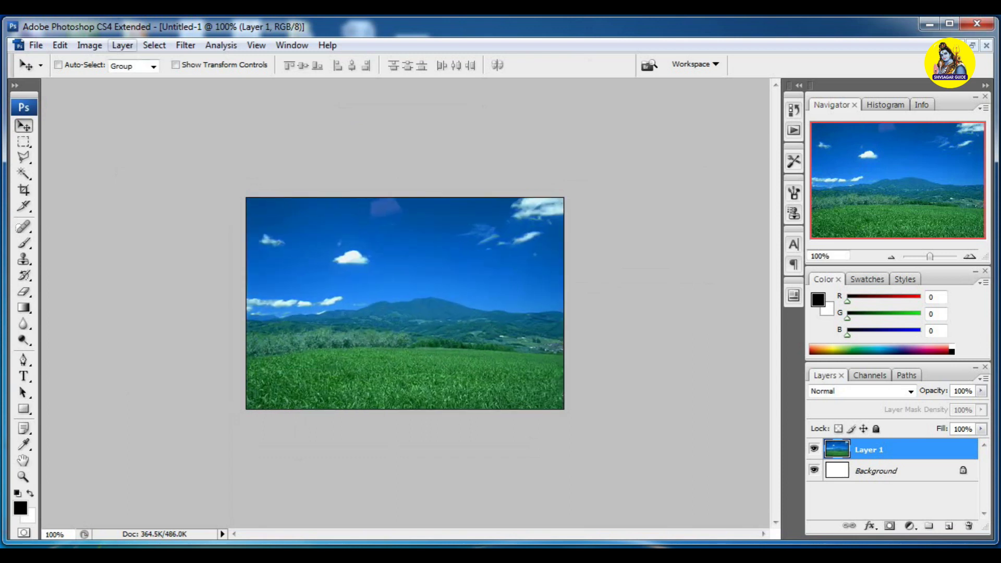
# Flatten Untitled-1 so the landscape becomes the single Background layer.
pyautogui.click(123, 45)
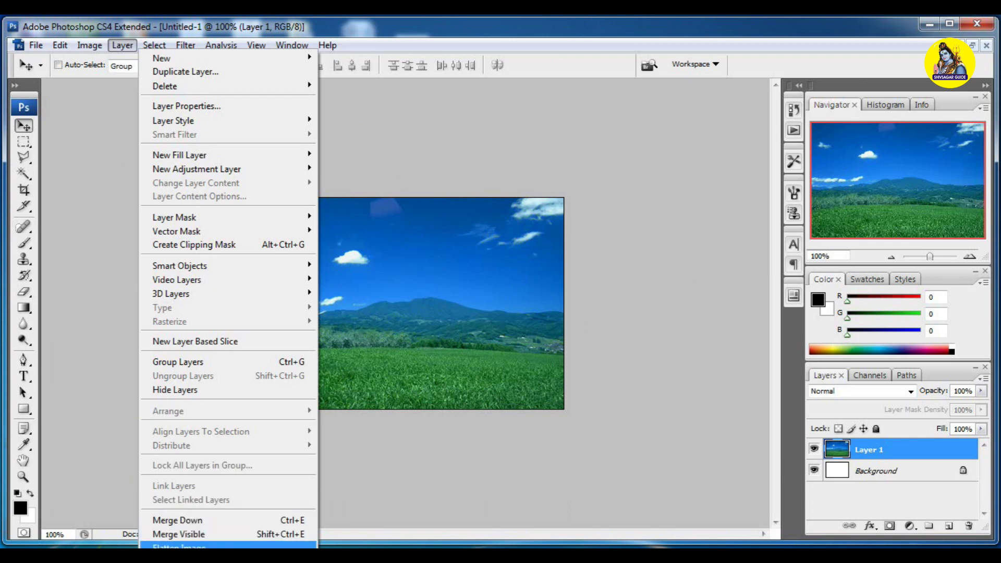
pyautogui.click(177, 545)
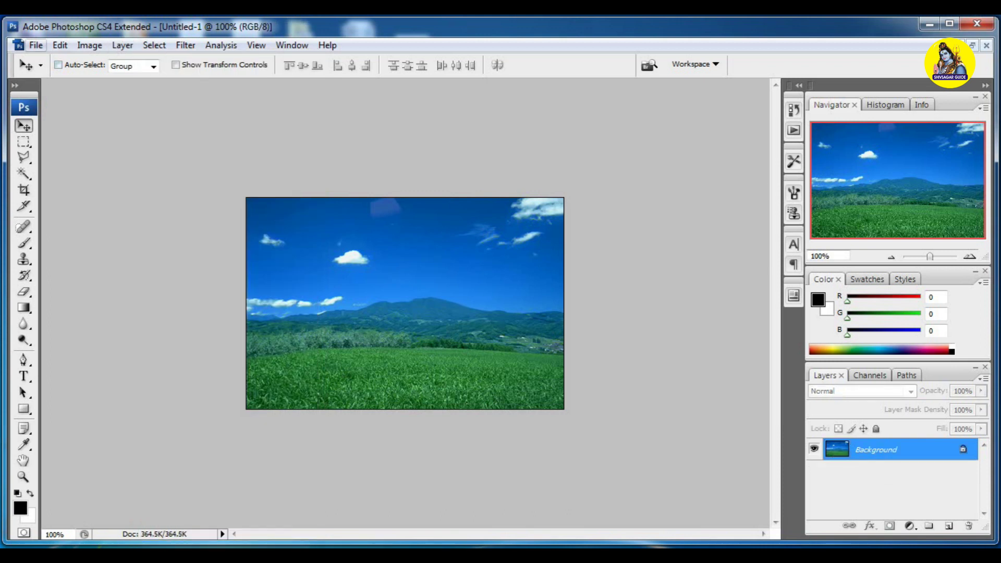
pyautogui.click(35, 45)
pyautogui.click(41, 75)
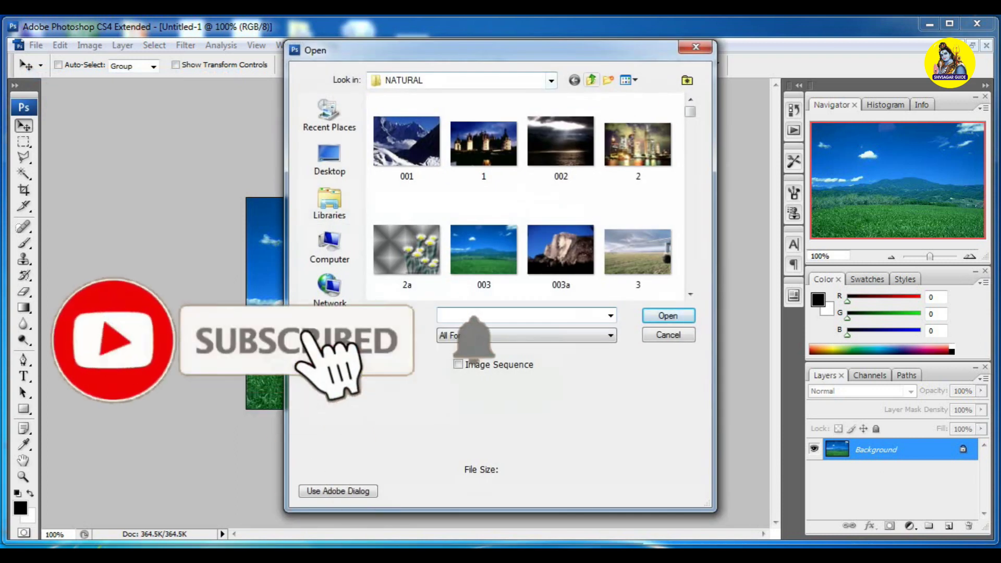
# Open the portrait 1 (19).jpg from the BOLYWOOD folder.
pyautogui.press('BackSpace')
pyautogui.press('Left')
pyautogui.press('Return')
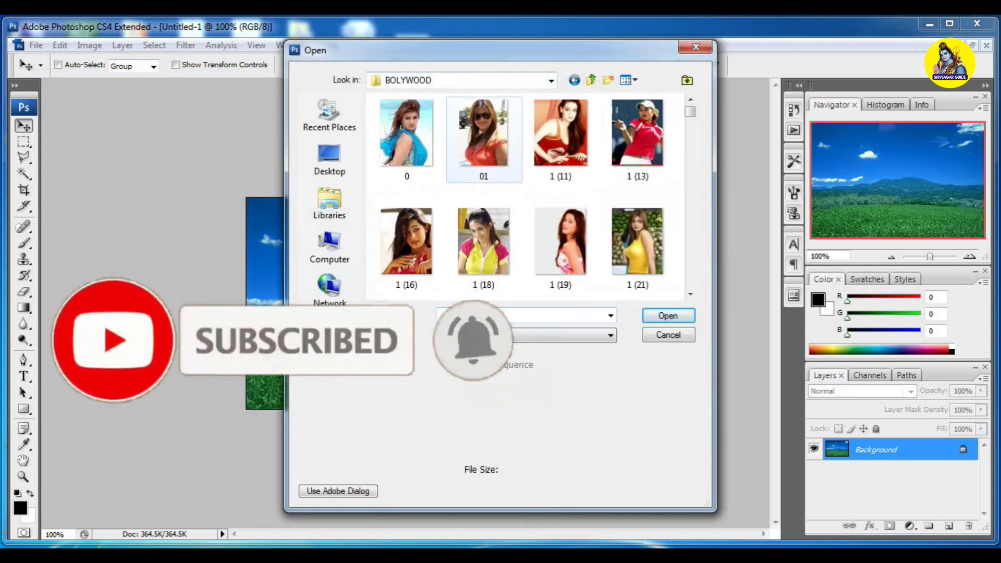
pyautogui.click(561, 241)
pyautogui.click(668, 315)
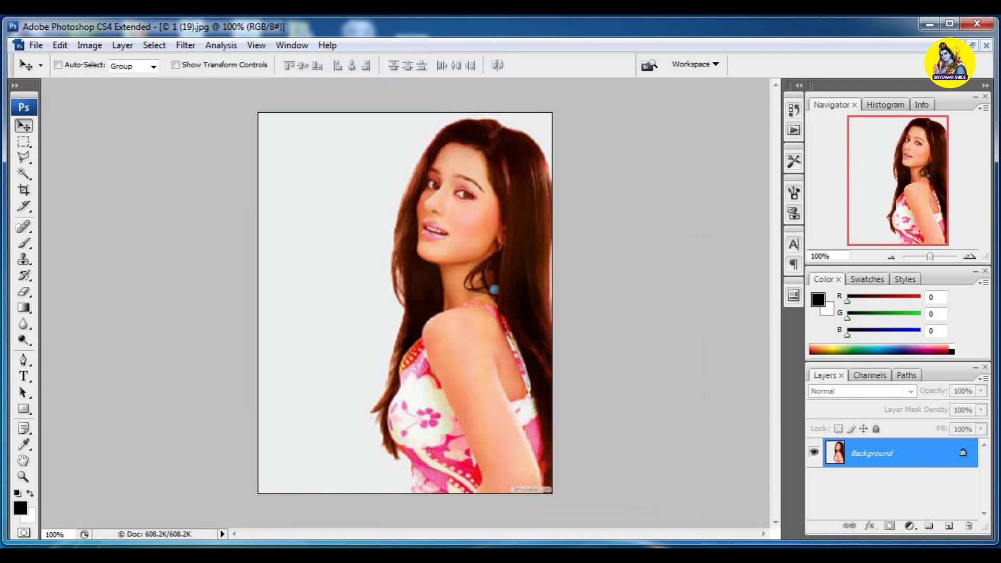
pyautogui.press('Down')
# Drag the portrait onto Untitled-1 as Layer 1, close 1 (19).jpg and maximize Untitled-1.
pyautogui.click(972, 45)
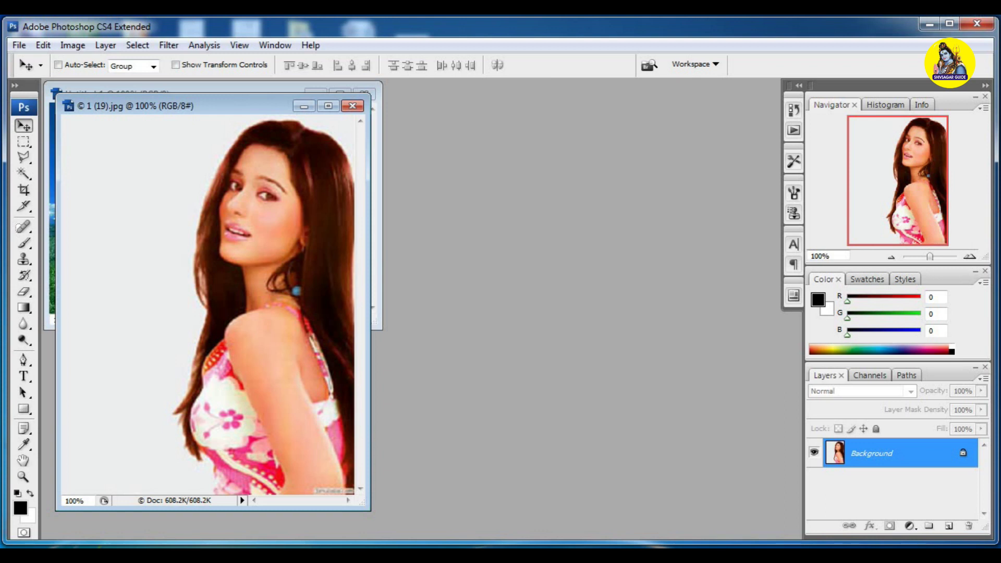
pyautogui.moveTo(234, 106); pyautogui.dragTo(620, 105)
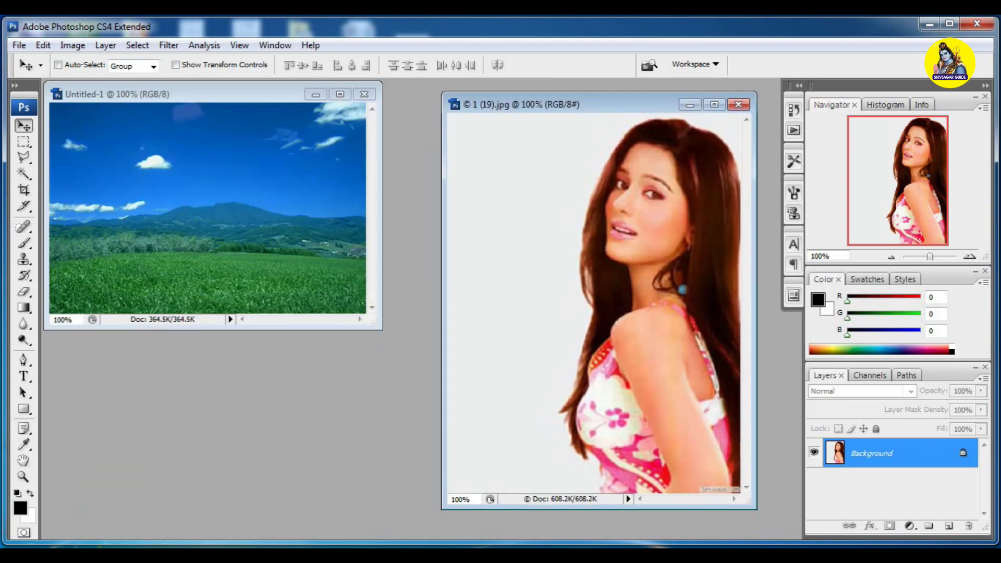
pyautogui.moveTo(621, 105); pyautogui.dragTo(597, 104)
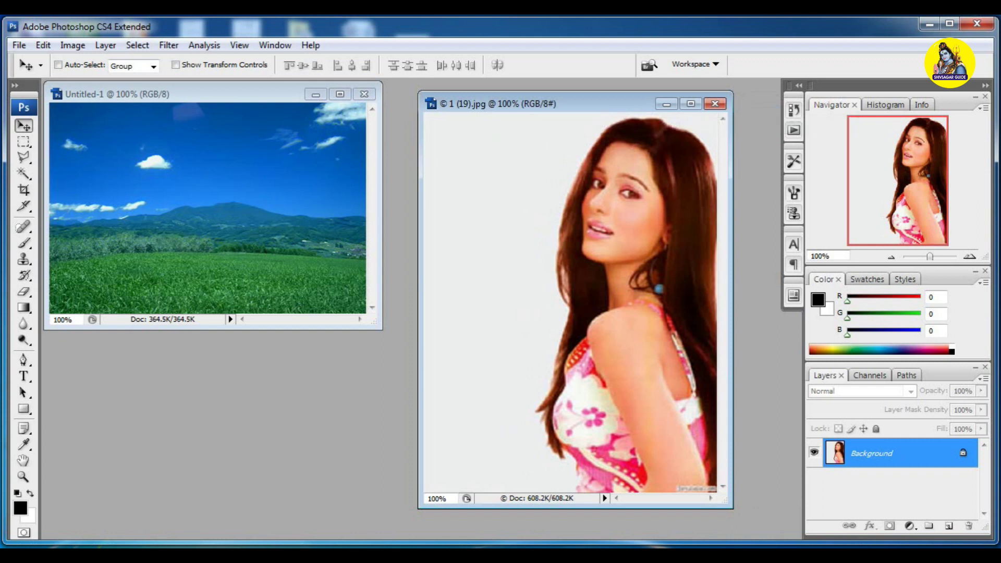
pyautogui.moveTo(573, 261); pyautogui.dragTo(209, 208)
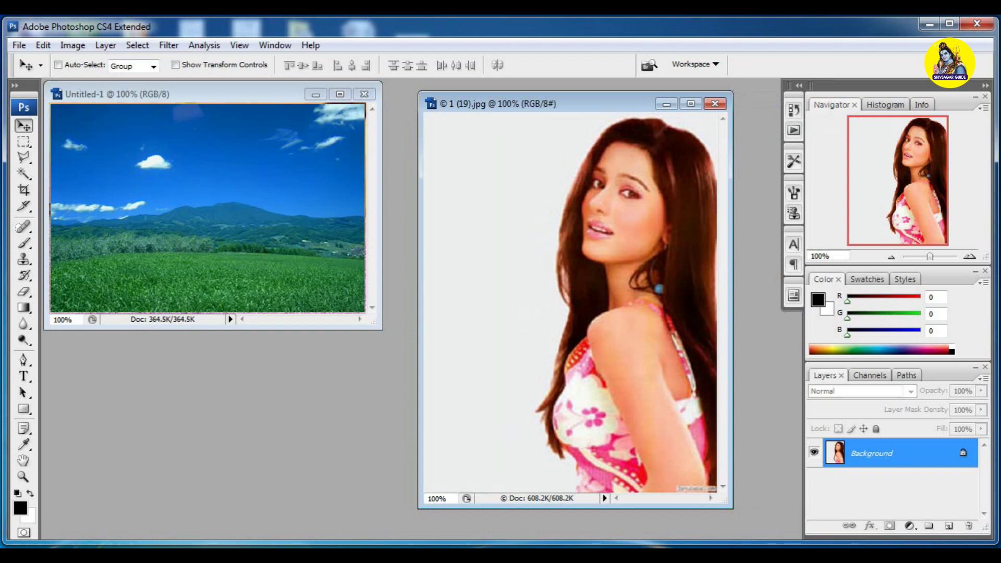
pyautogui.moveTo(573, 260); pyautogui.dragTo(225, 234)
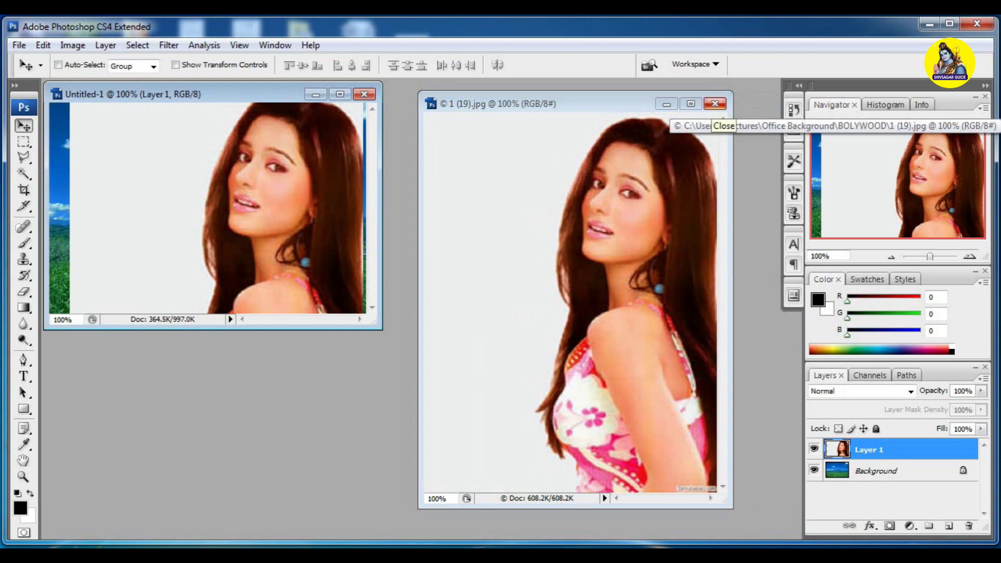
pyautogui.click(715, 103)
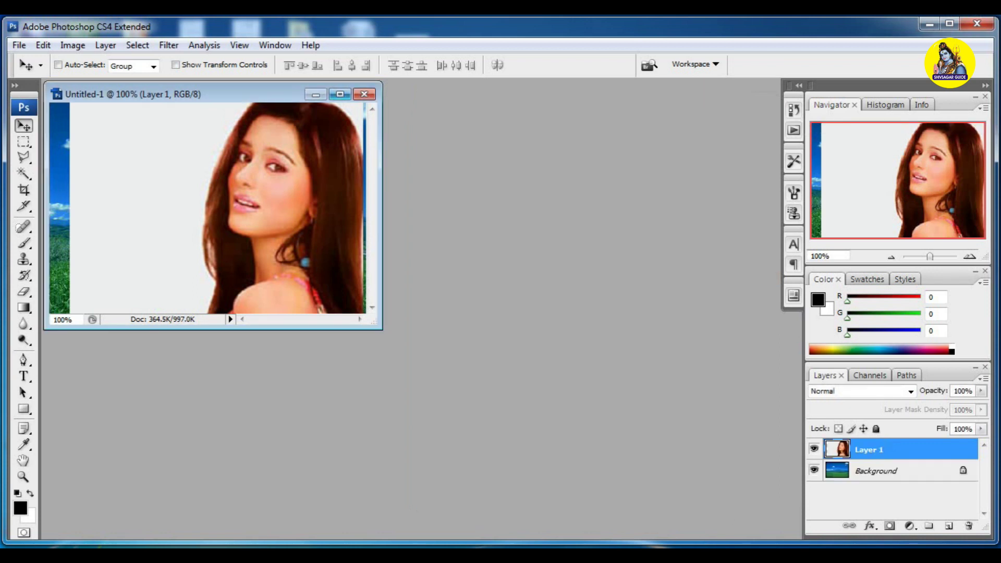
pyautogui.click(340, 95)
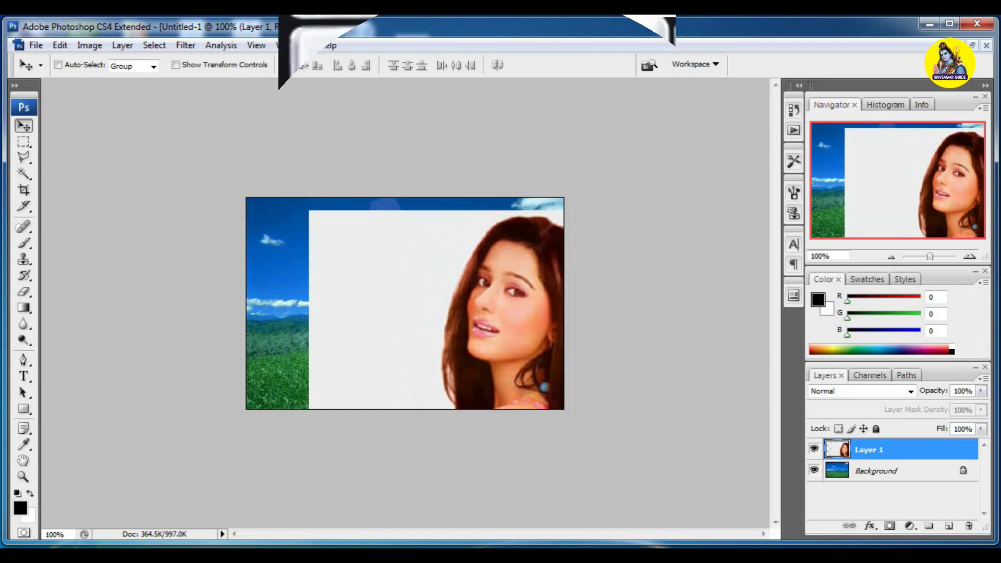
pyautogui.hotkey('ctrl', 't')
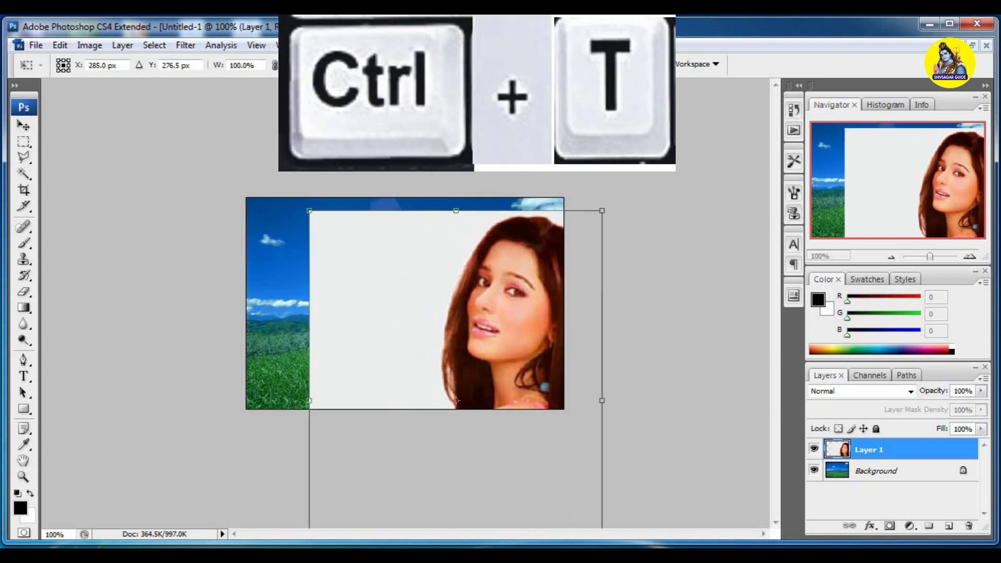
# Scale the portrait layer to about 46% and place it at the landscape's lower-right.
pyautogui.moveTo(310, 210); pyautogui.dragTo(428, 362)
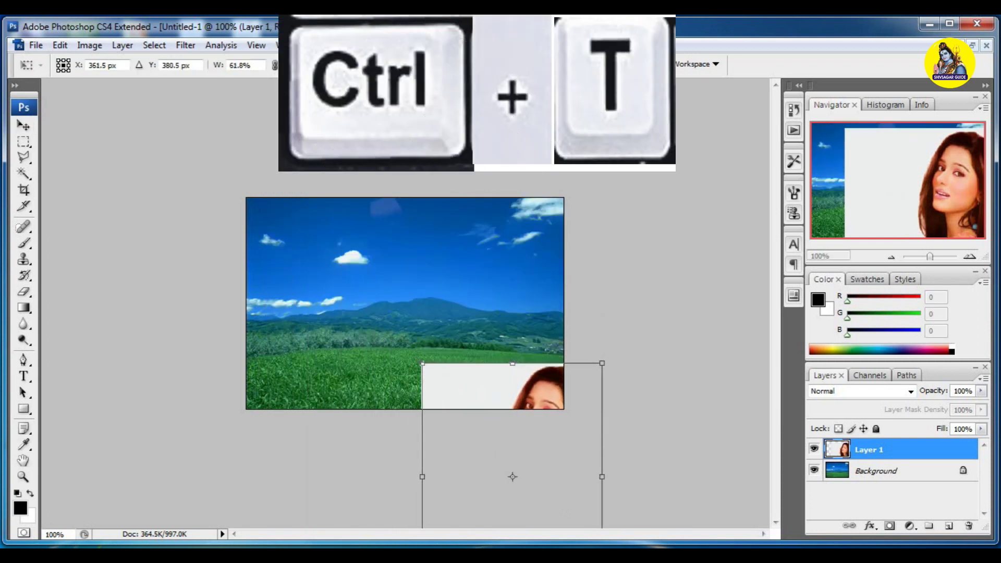
pyautogui.moveTo(516, 476); pyautogui.dragTo(475, 294)
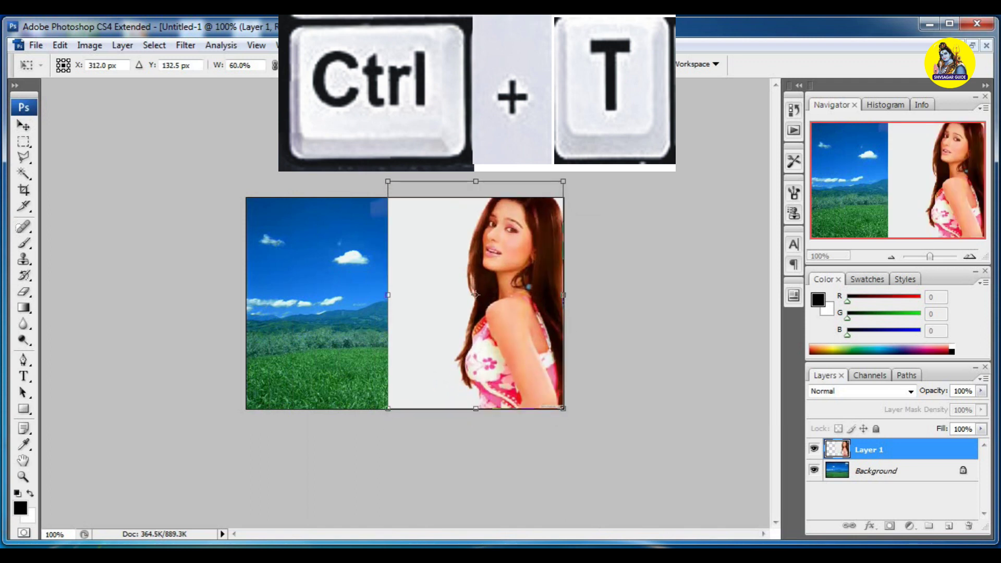
pyautogui.moveTo(388, 181); pyautogui.dragTo(427, 221)
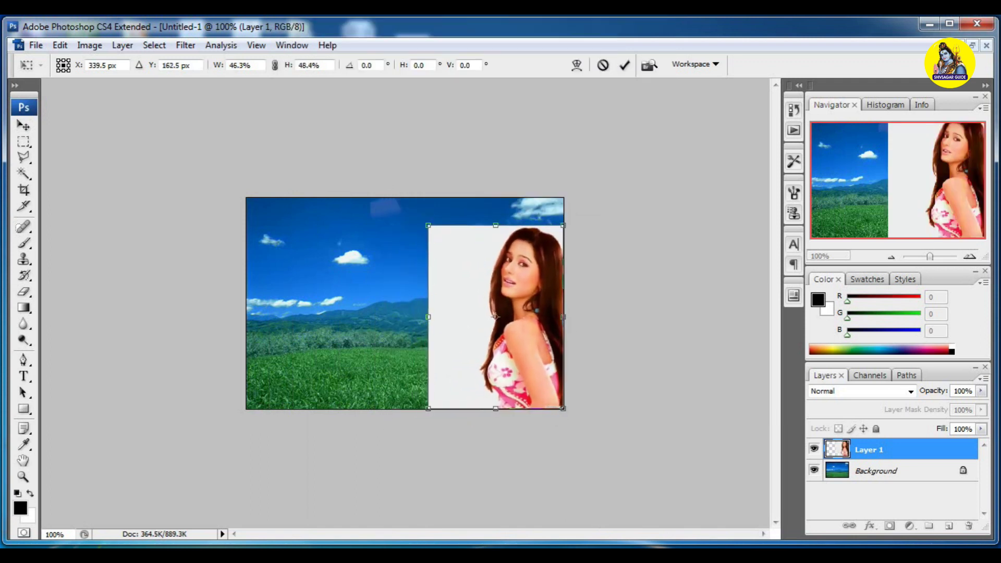
pyautogui.press('Return')
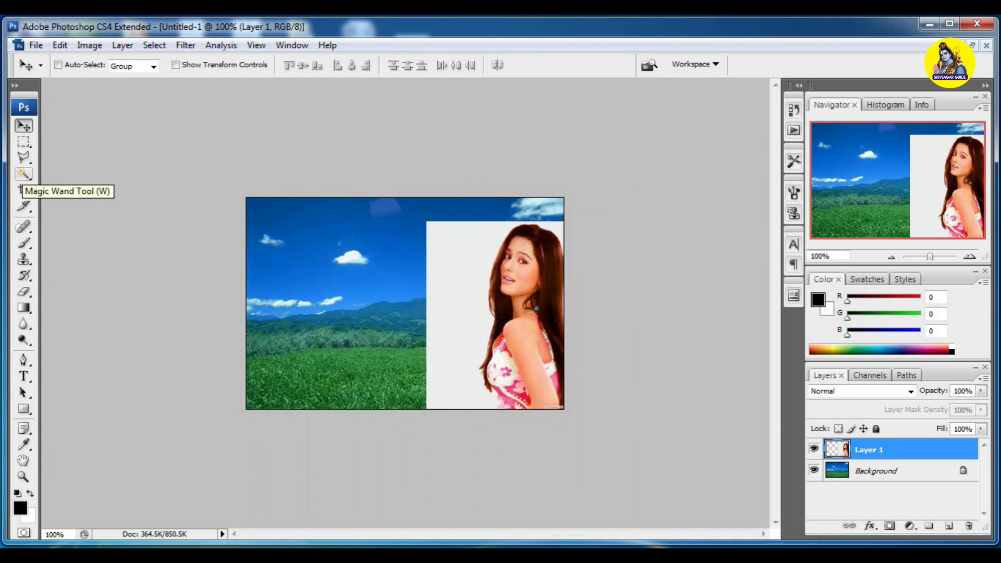
# Delete the portrait's white backdrop with the Magic Wand, then deselect.
pyautogui.click(24, 175)
pyautogui.click(459, 264)
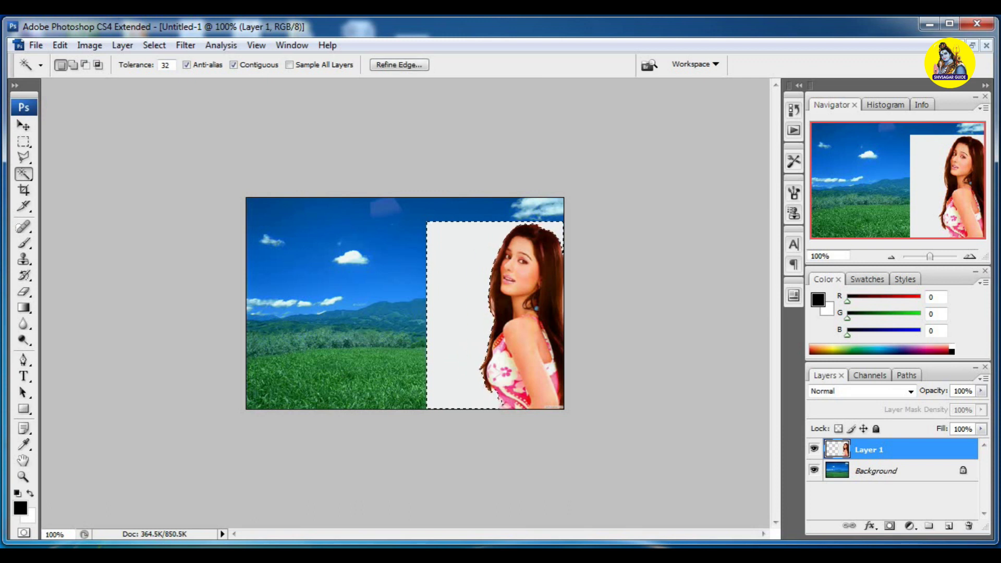
pyautogui.press('Delete')
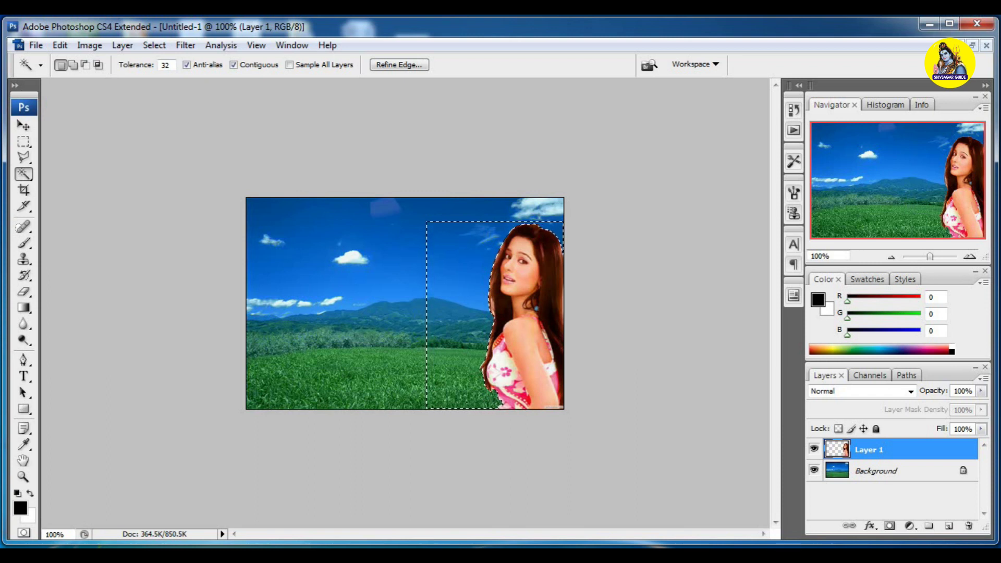
pyautogui.hotkey('ctrl', 'd')
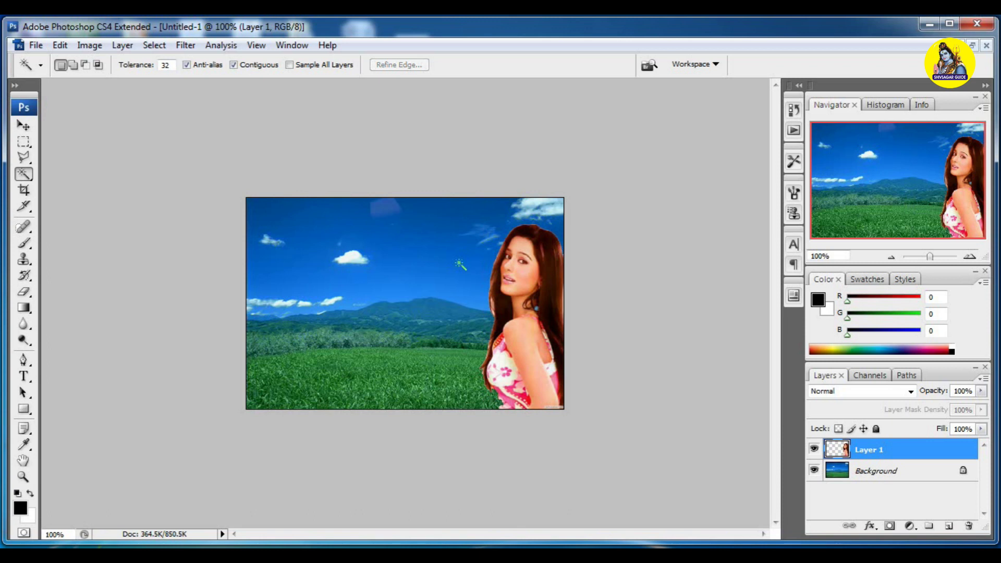
pyautogui.click(24, 126)
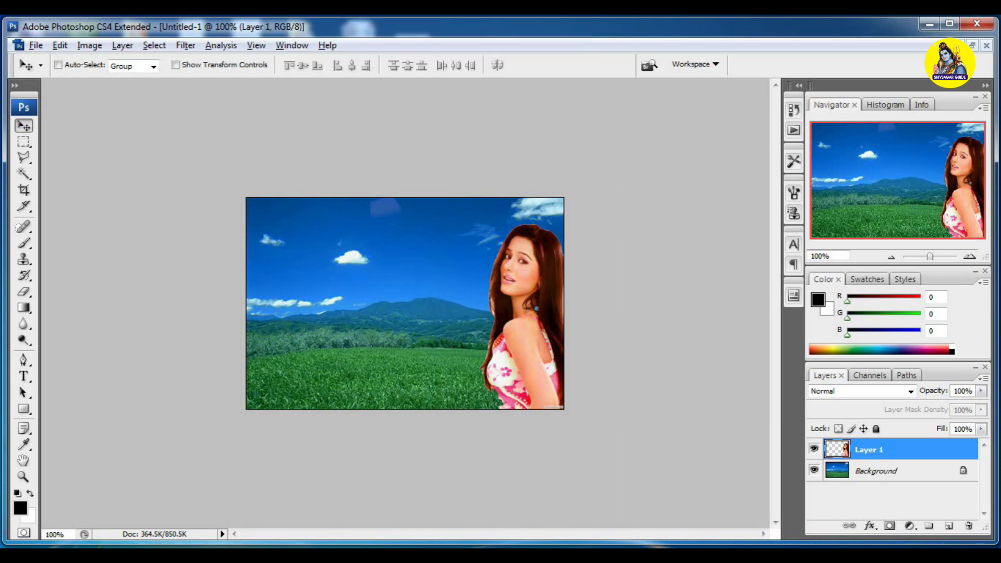
pyautogui.moveTo(522, 312); pyautogui.dragTo(286, 313)
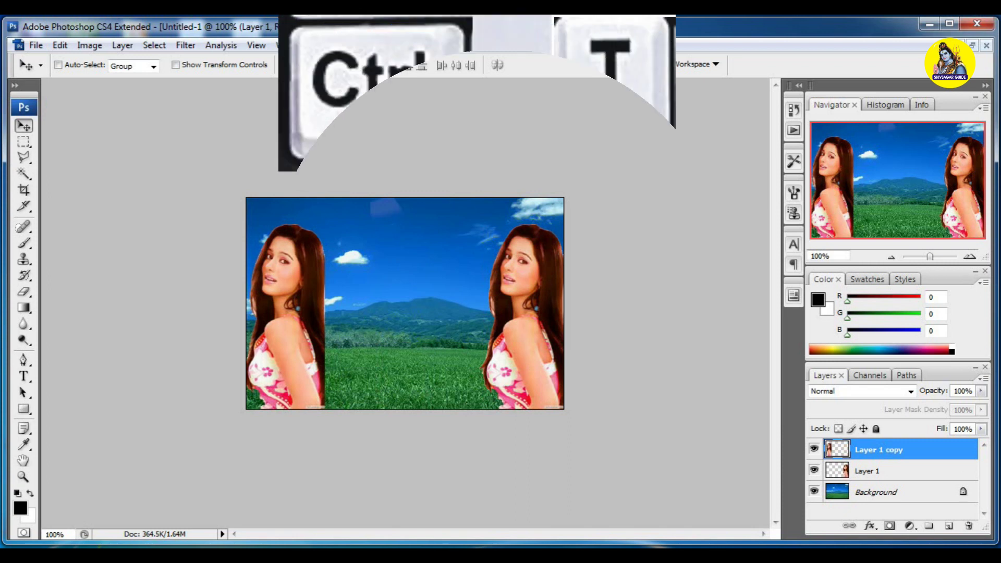
# Flip the duplicate woman horizontally and align it with the canvas's left edge.
pyautogui.hotkey('ctrl', 't')
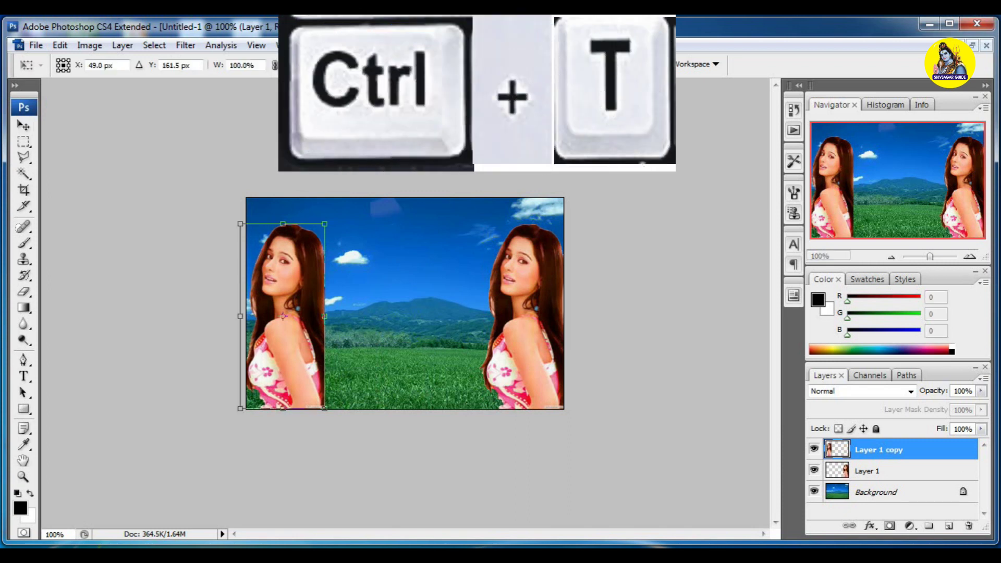
pyautogui.rightClick(288, 275)
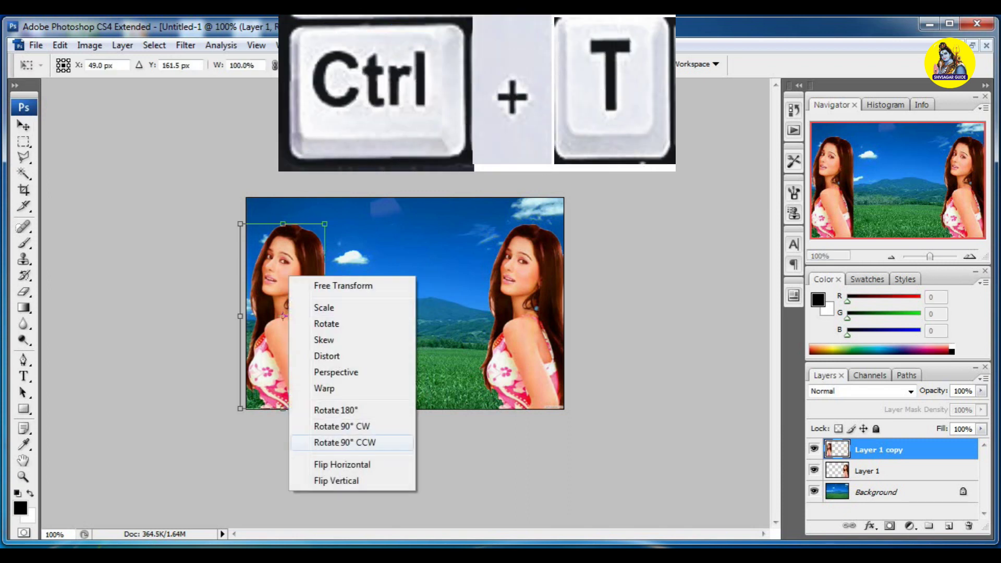
pyautogui.click(342, 465)
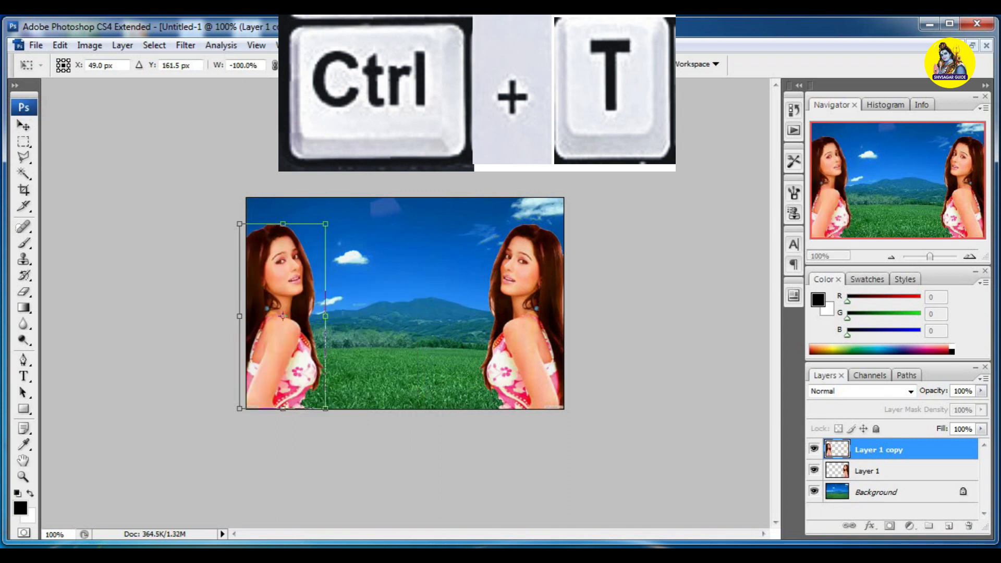
pyautogui.moveTo(282, 315); pyautogui.dragTo(290, 316)
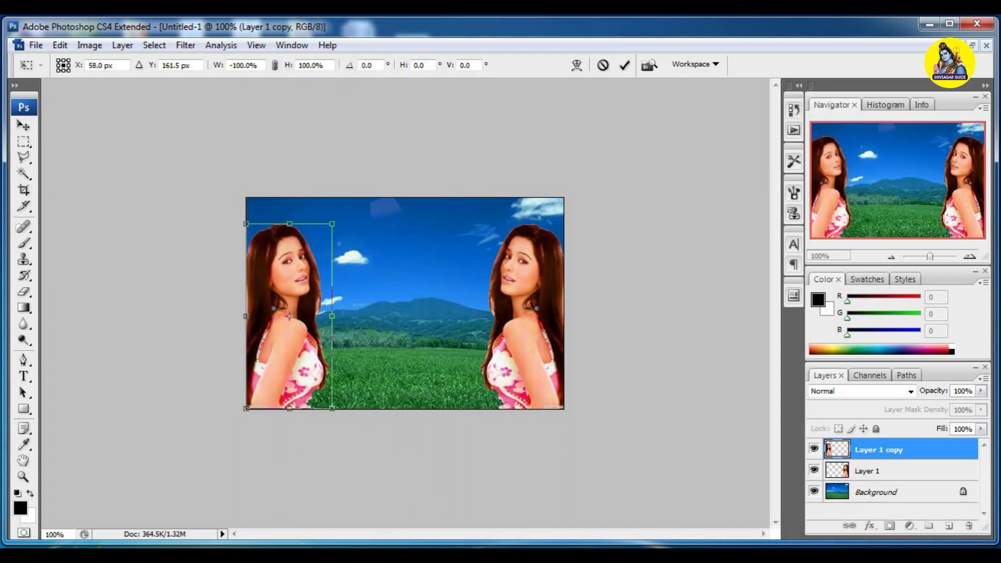
pyautogui.press('Return')
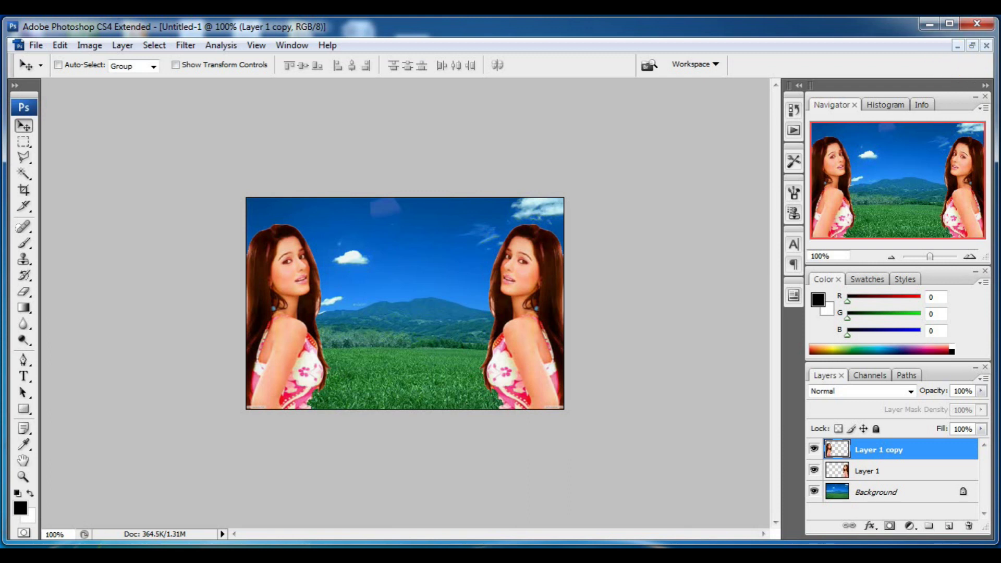
pyautogui.click(36, 44)
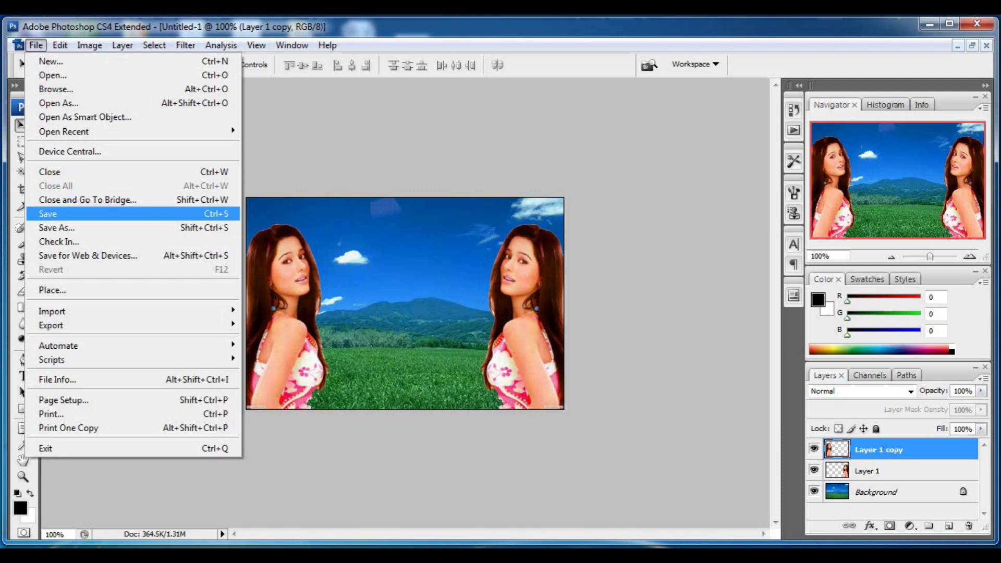
# Save the composite as JPEG 'File No. 2' in Documents at quality 12.
pyautogui.click(52, 214)
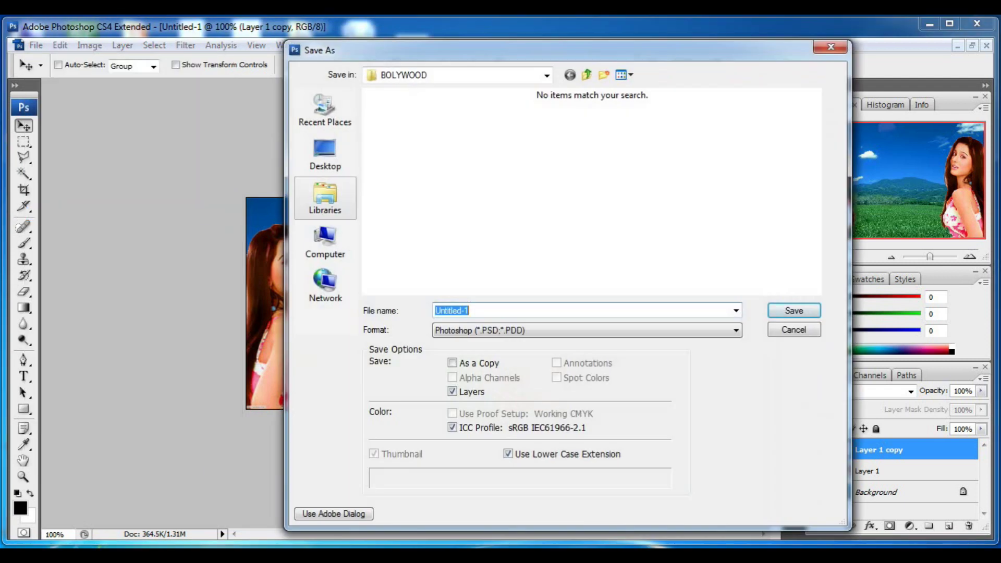
pyautogui.click(325, 198)
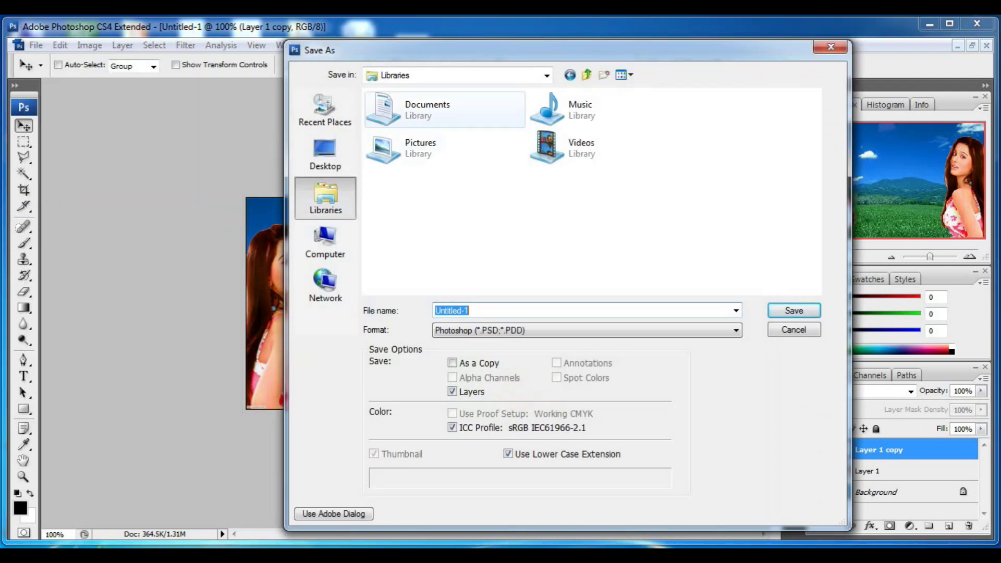
pyautogui.doubleClick(427, 110)
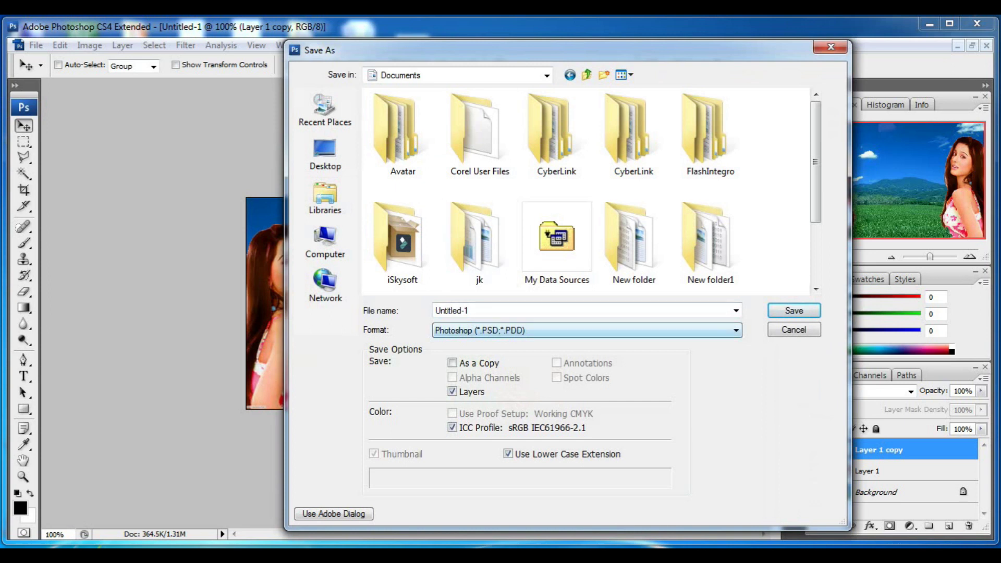
pyautogui.click(736, 330)
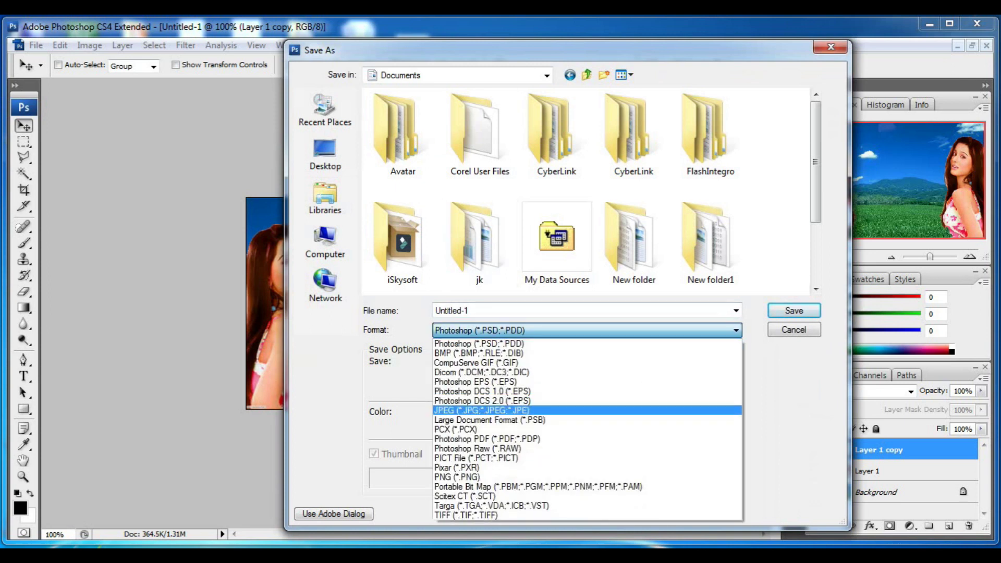
pyautogui.press('Return')
pyautogui.hotkey('shift', 'Tab')
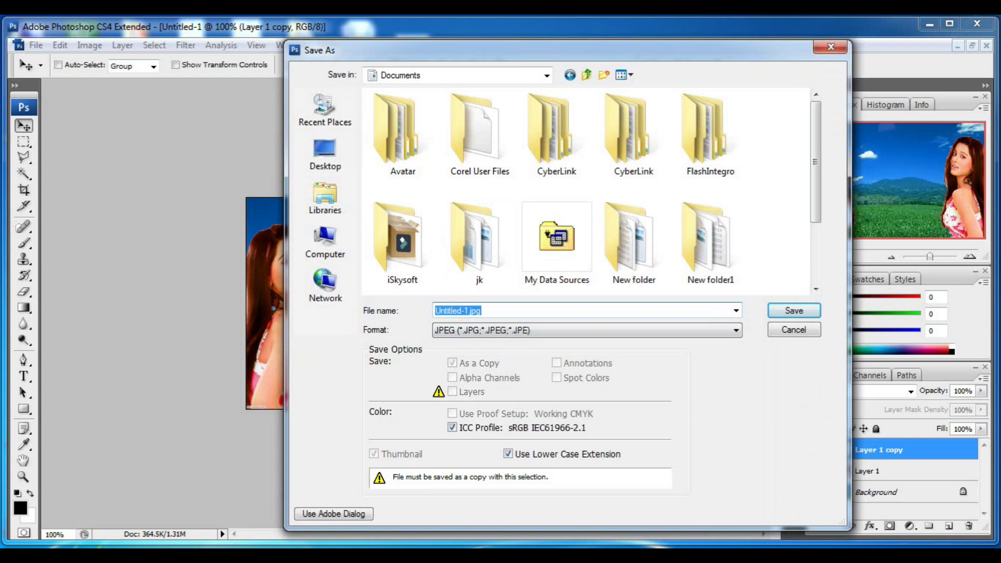
pyautogui.write('File No. 2')
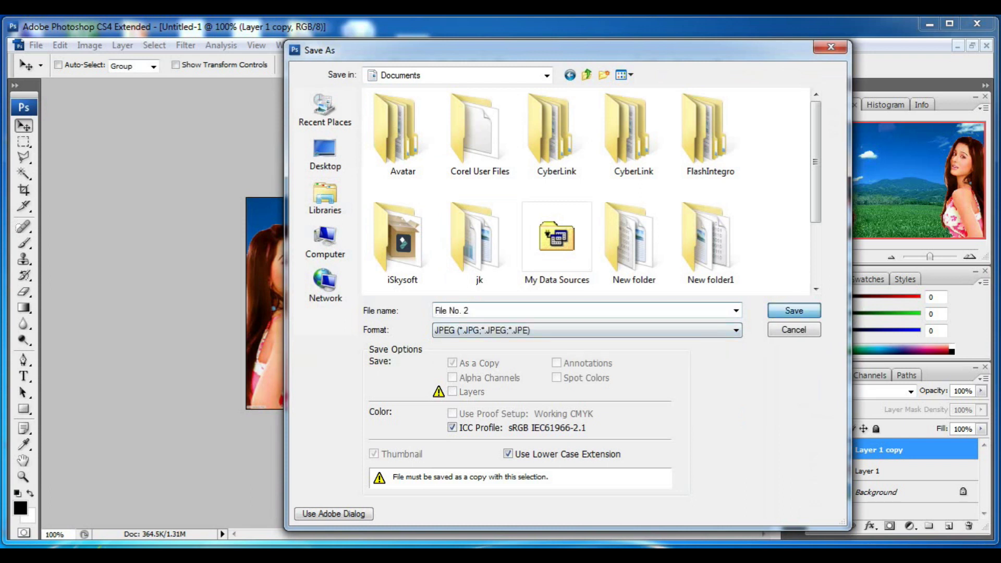
pyautogui.press('Return')
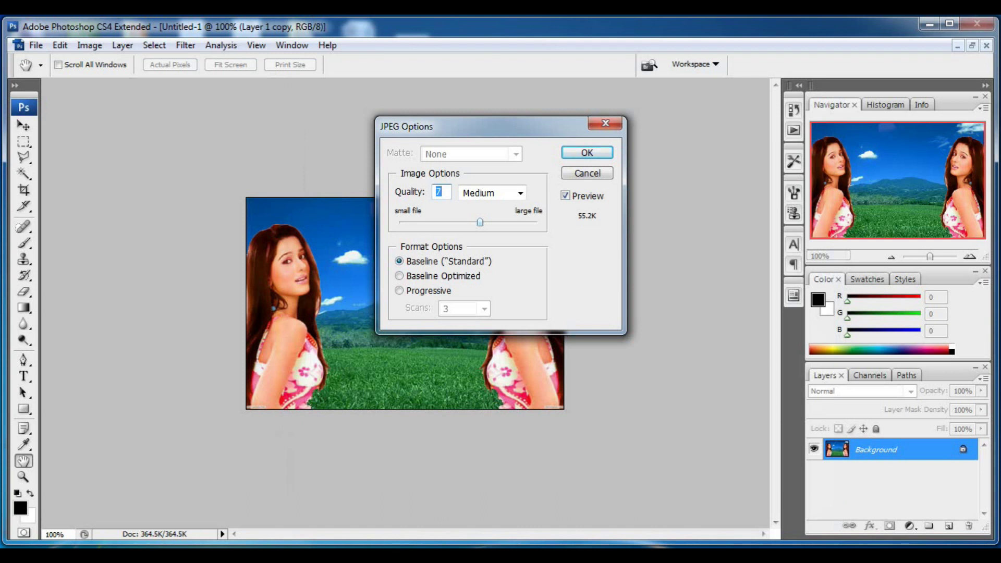
pyautogui.moveTo(479, 222); pyautogui.dragTo(537, 222)
pyautogui.press('Return')
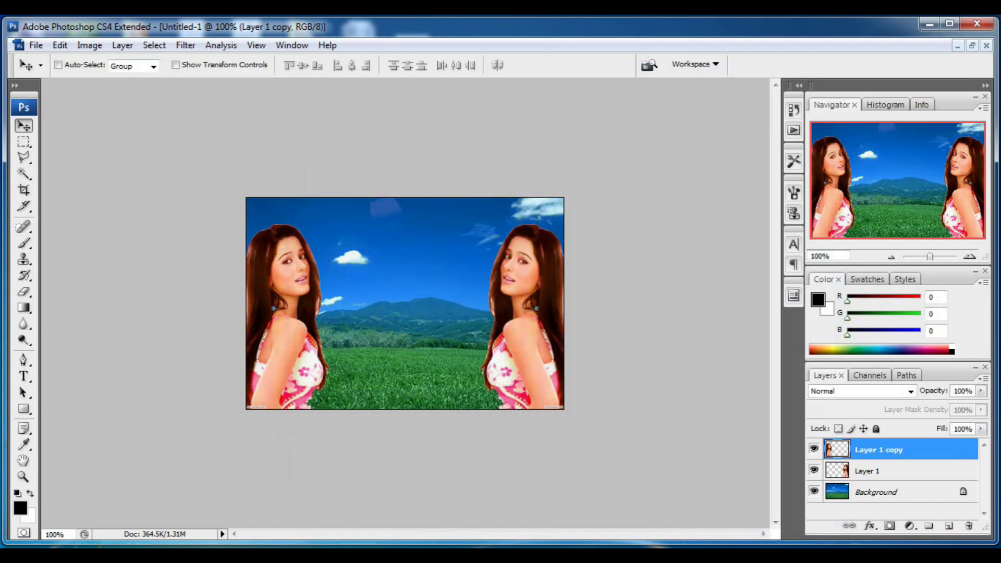
pyautogui.click(929, 24)
pyautogui.doubleClick(26, 38)
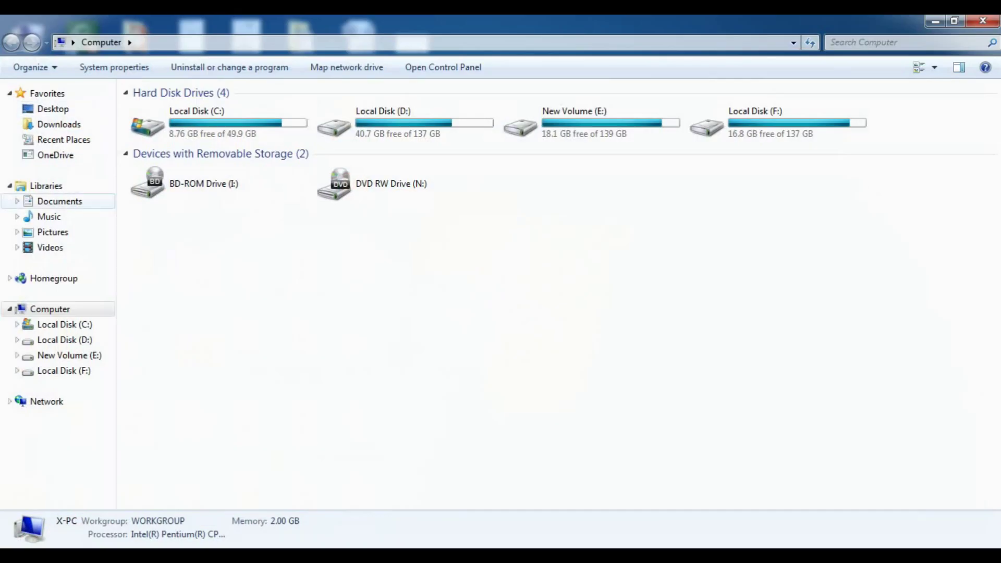
pyautogui.click(59, 200)
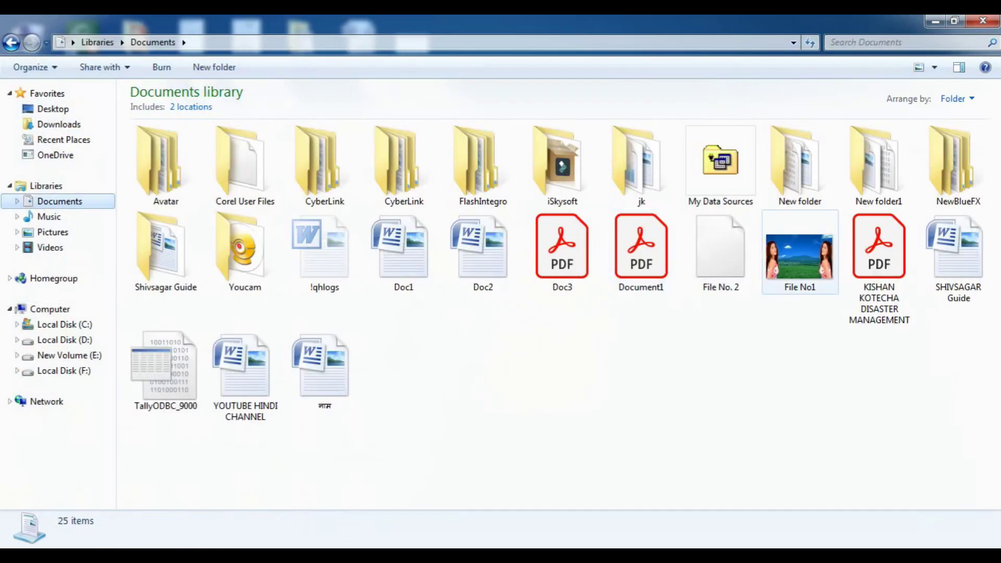
pyautogui.doubleClick(799, 256)
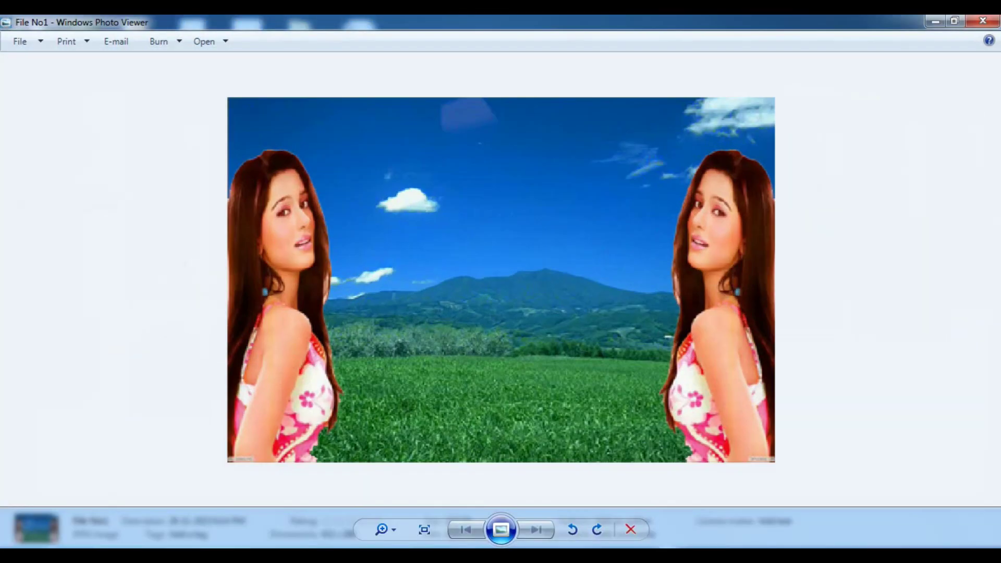